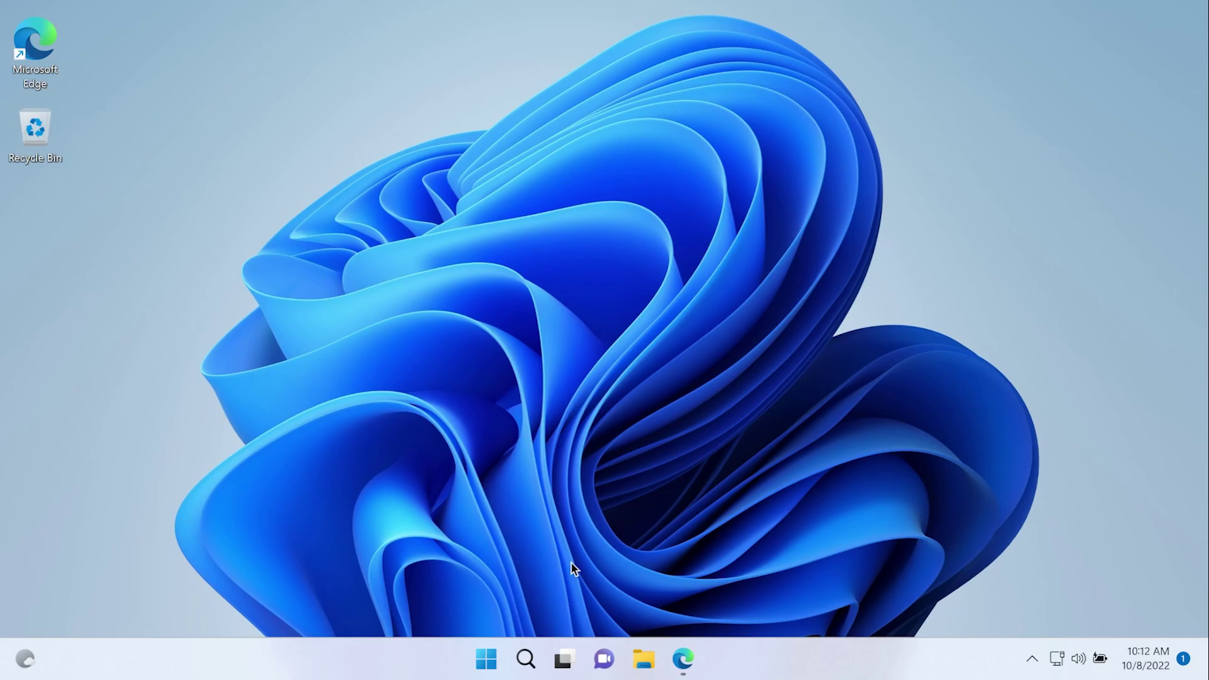
Search Google for 'python download' in Edge and open the python.org Download Python result
left_click(683, 659)
left_click(453, 269)
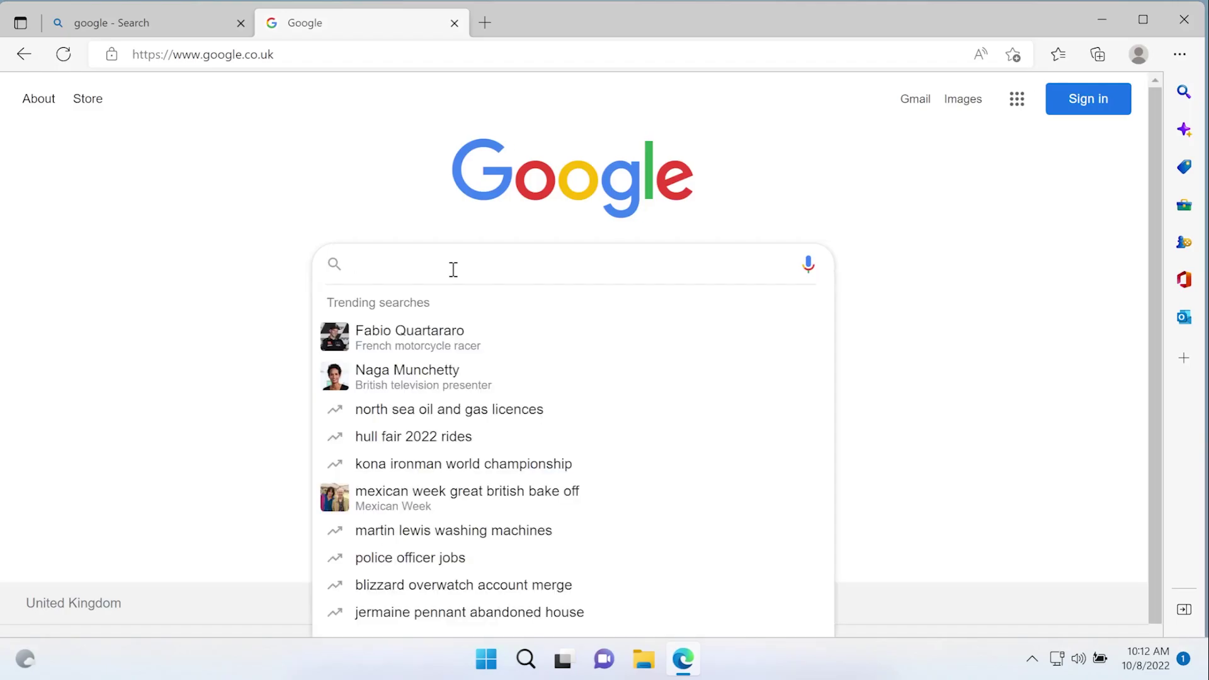
type("python")
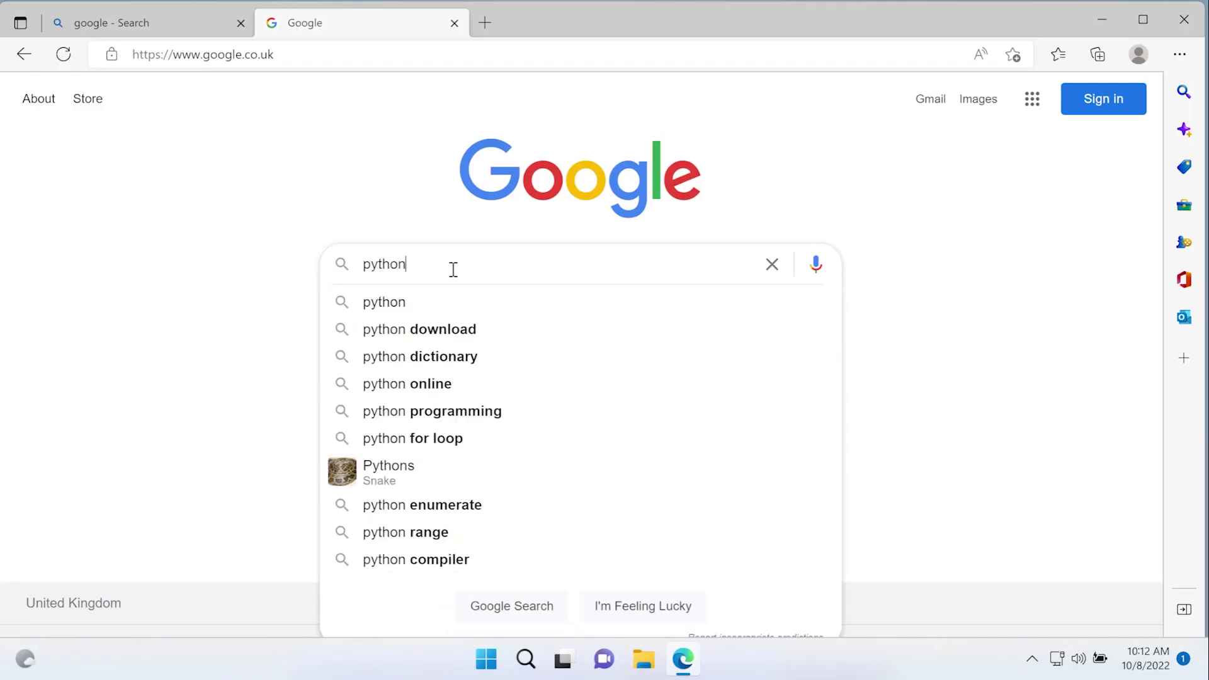
type(" download")
key("Return")
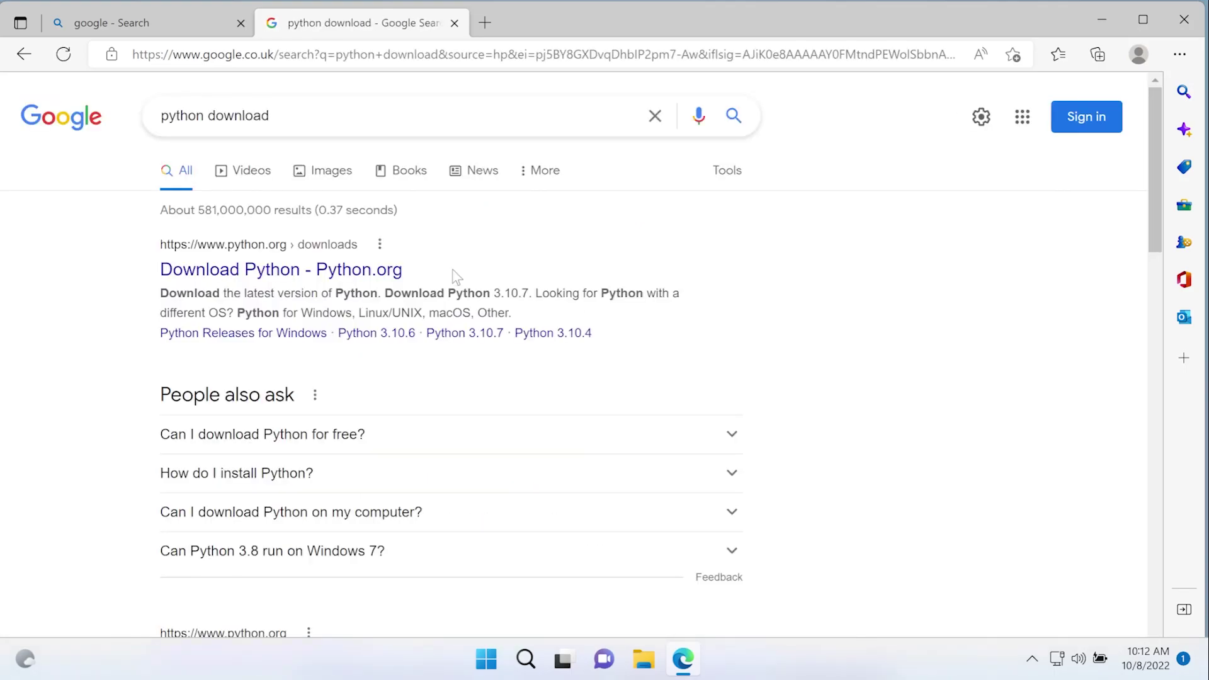
left_click(228, 272)
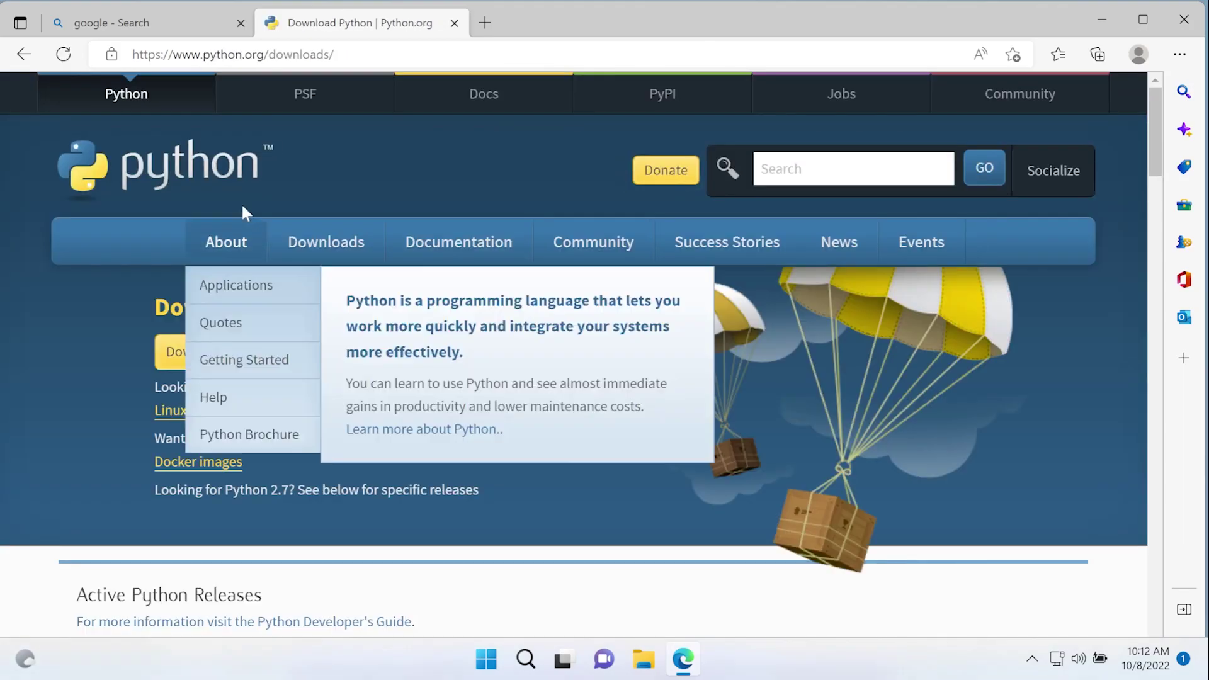
mouse_move(306, 251)
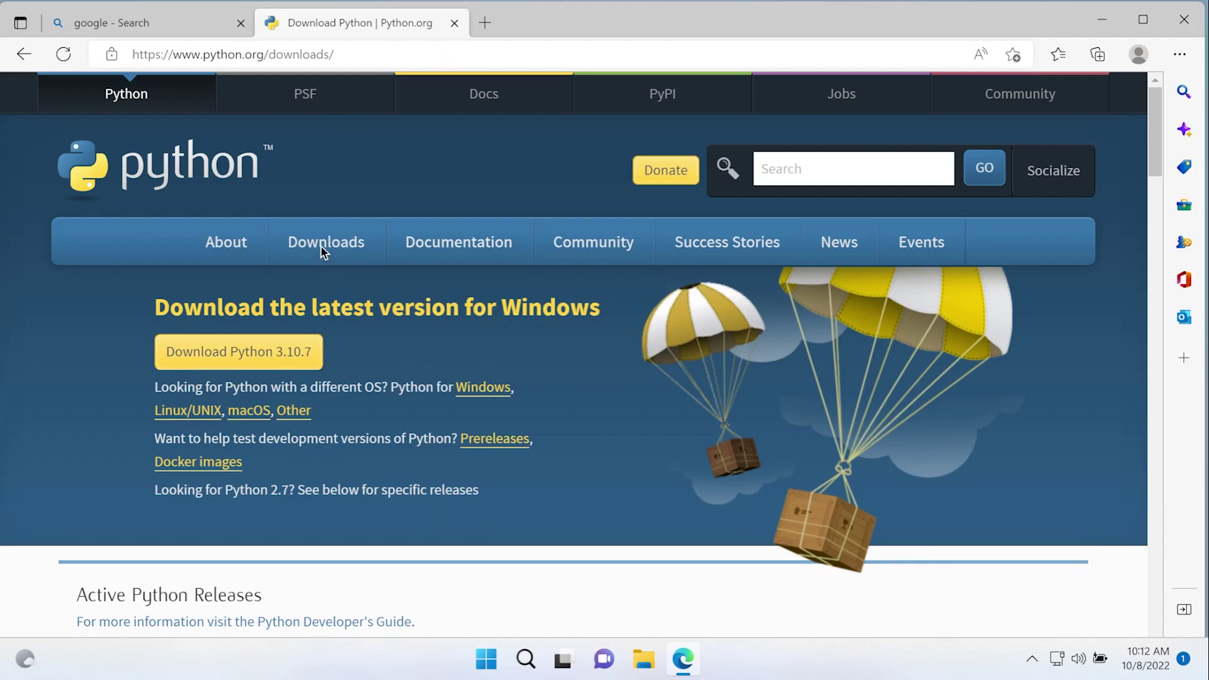
Go to python.org's Windows downloads page and scroll down to the Stable Releases list
left_click(326, 360)
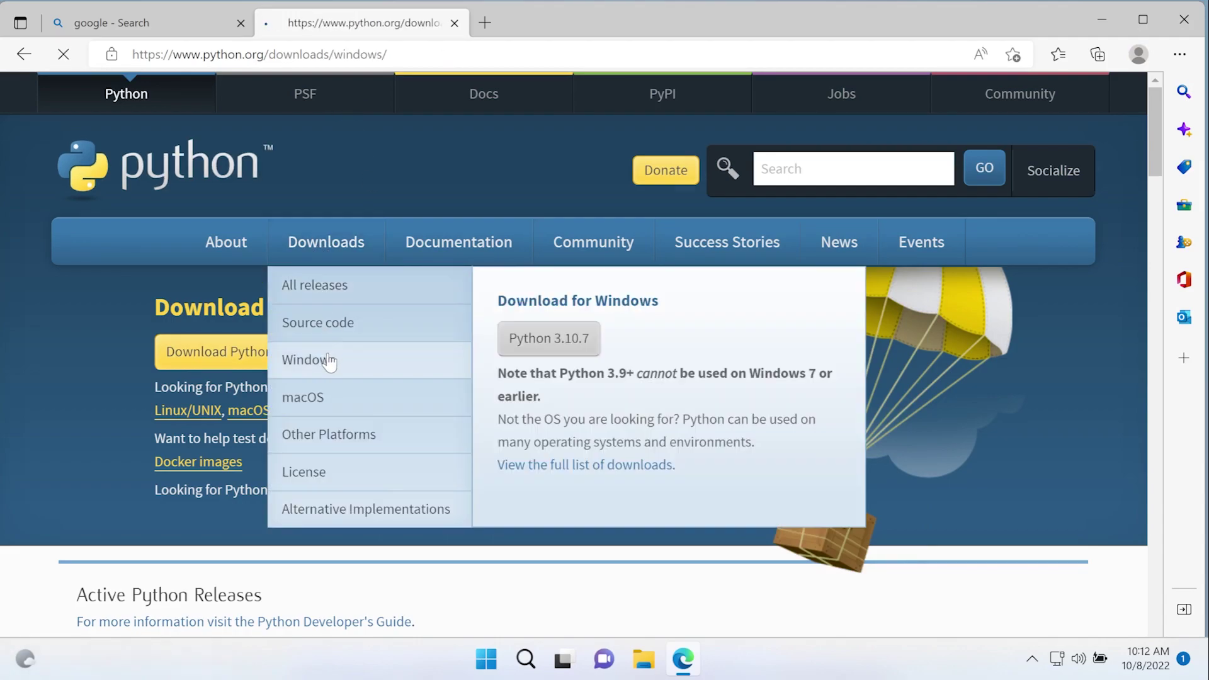
scroll(432, 351, "down", 3)
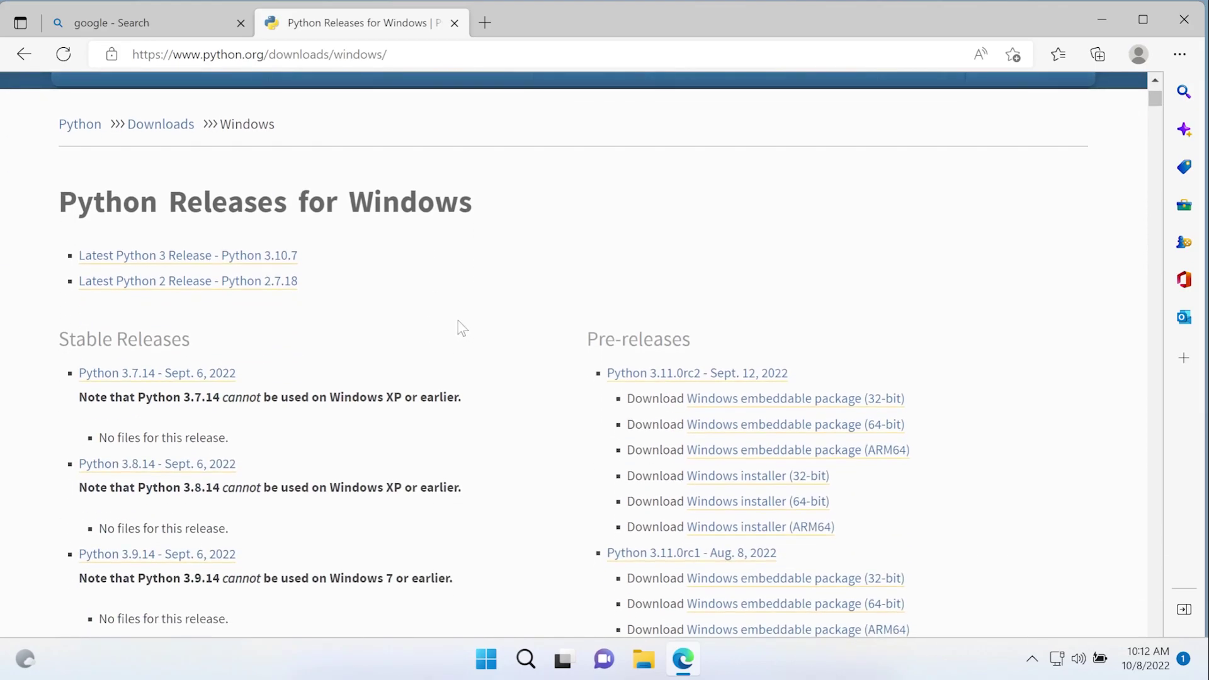
scroll(463, 328, "down", 3)
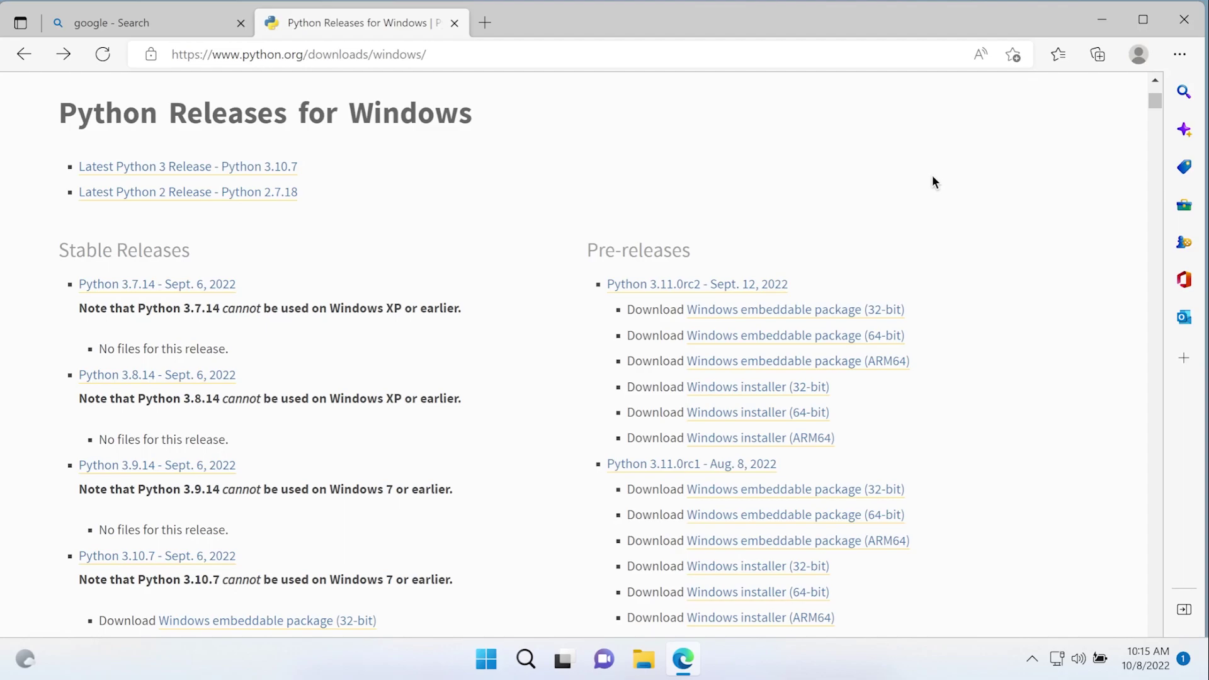
Find '3.9.5' on the releases page, open the Python 3.9.5 release page, and reach its Files table
key("ctrl+f")
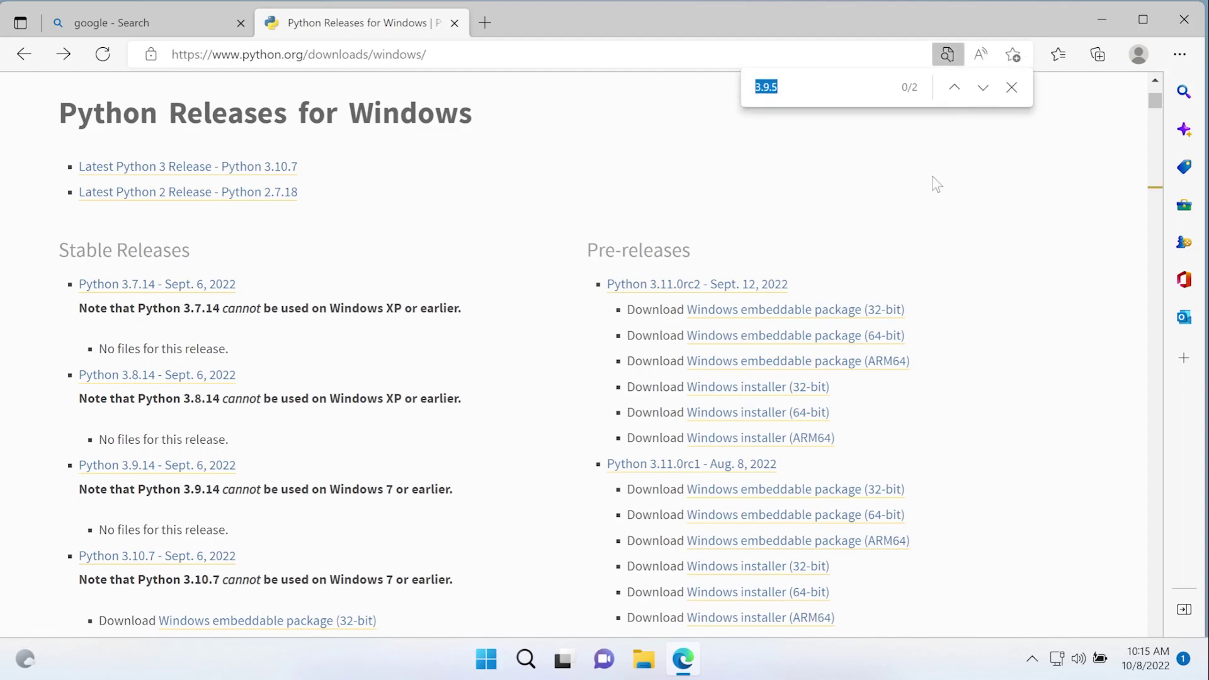
key("Return")
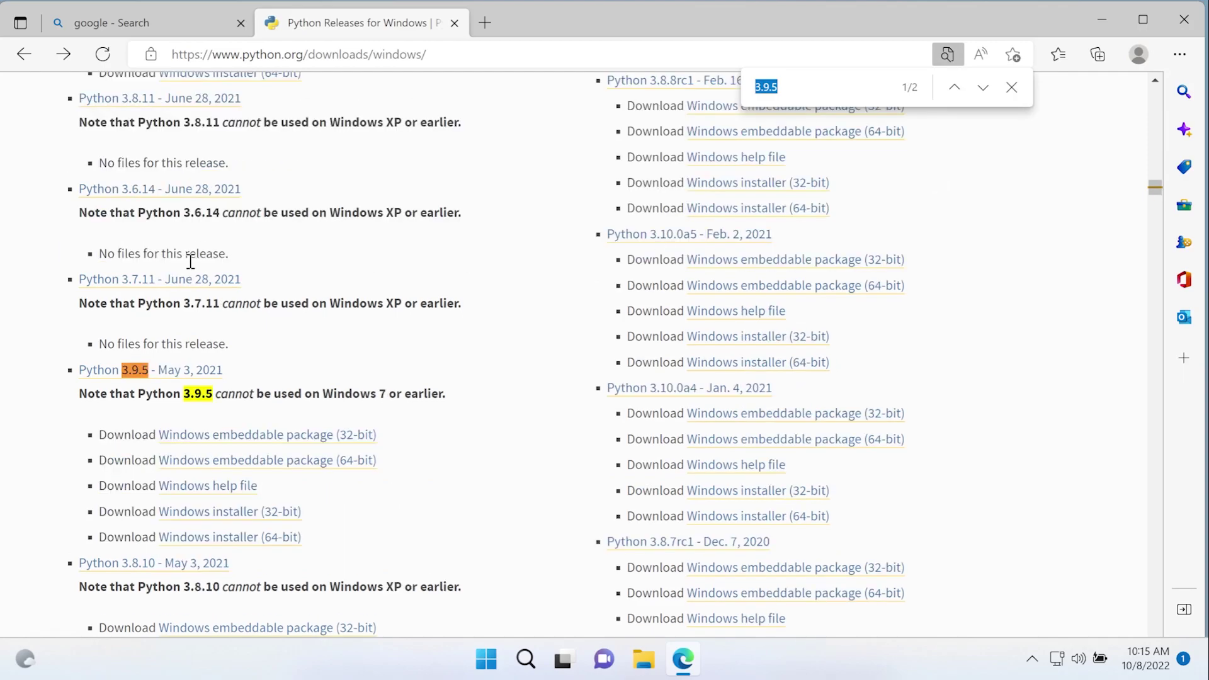
left_click(166, 376)
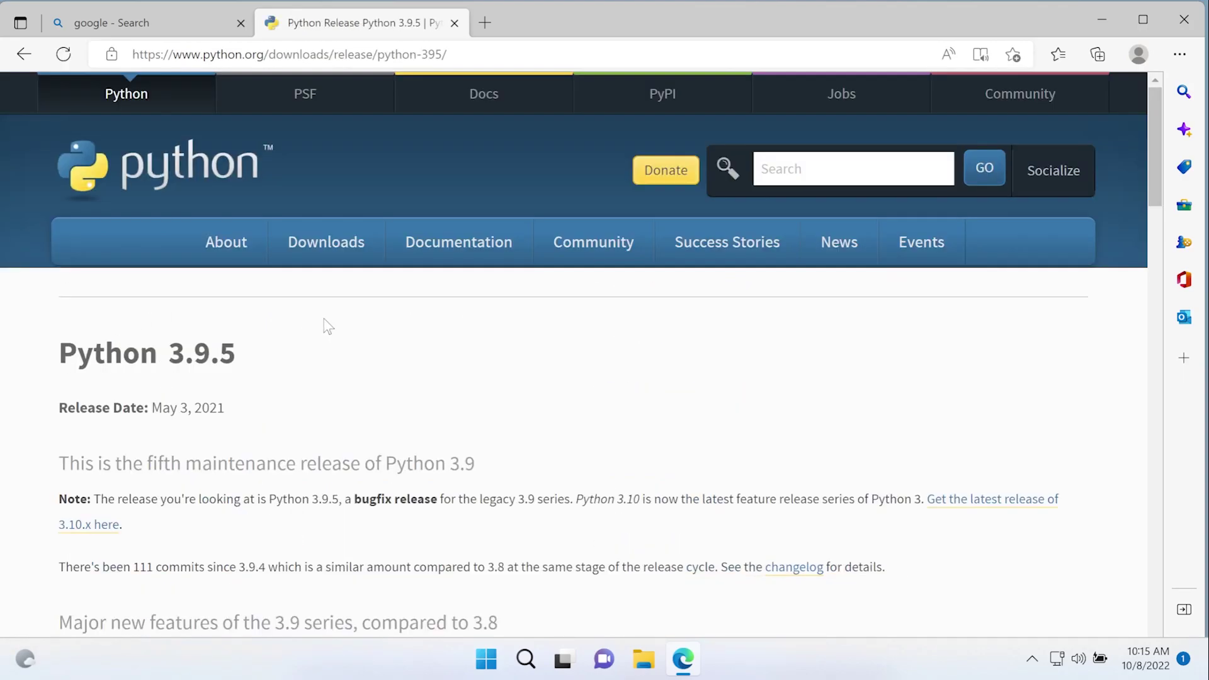
scroll(354, 329, "down", 10)
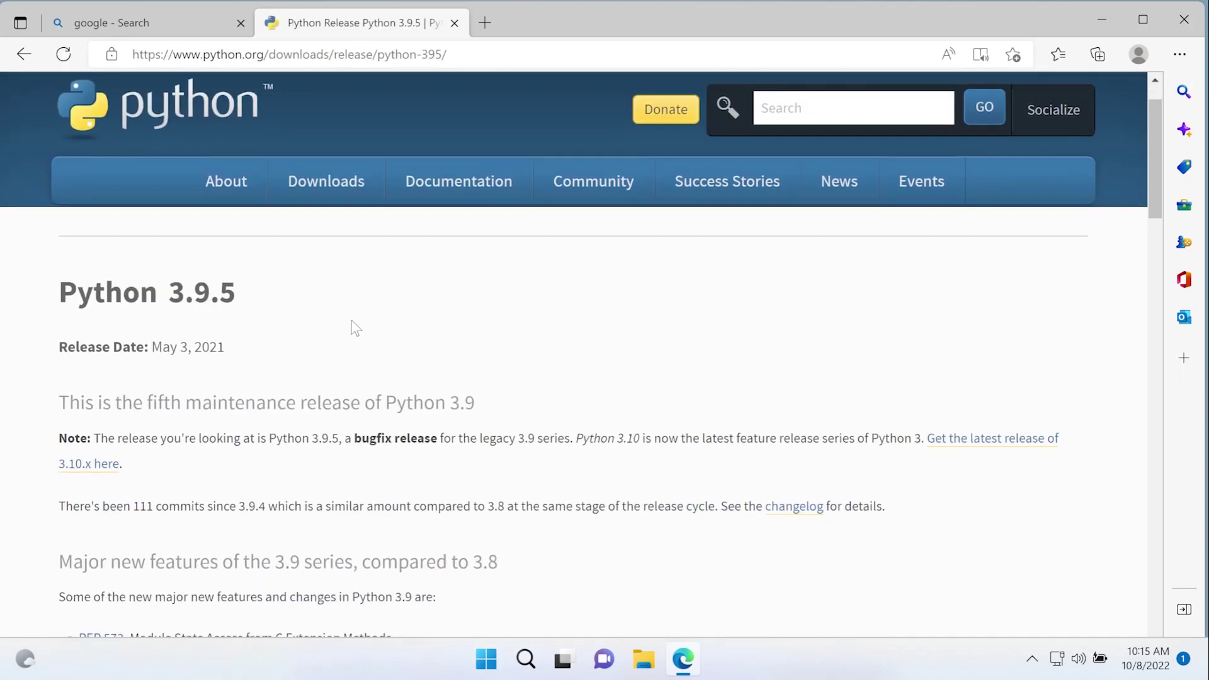
scroll(354, 329, "down", 14)
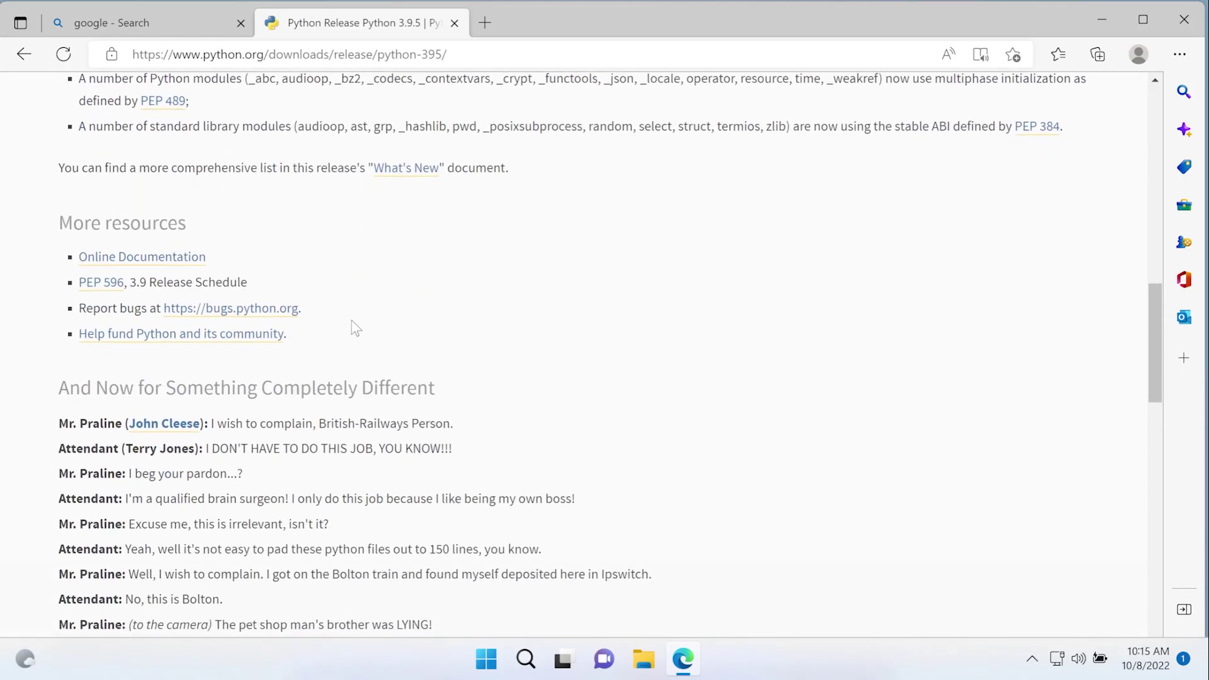
scroll(354, 327, "down", 3)
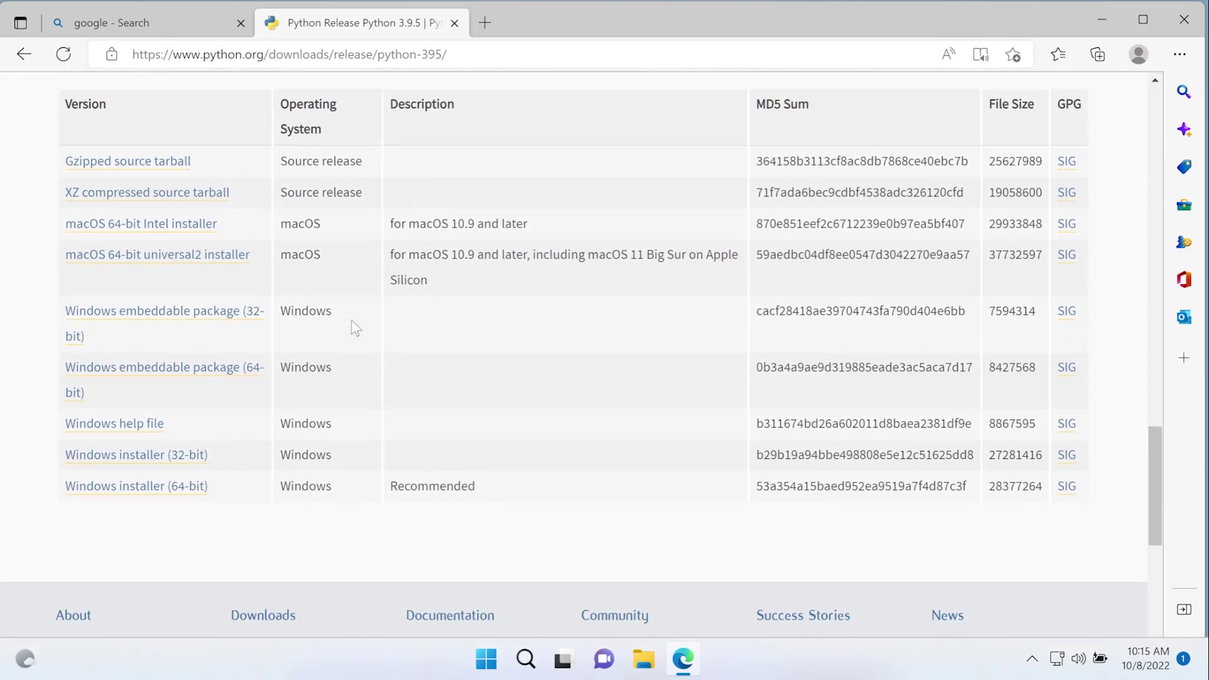
Download the Windows installer (64-bit) and launch it from Edge's Downloads panel
left_click(180, 492)
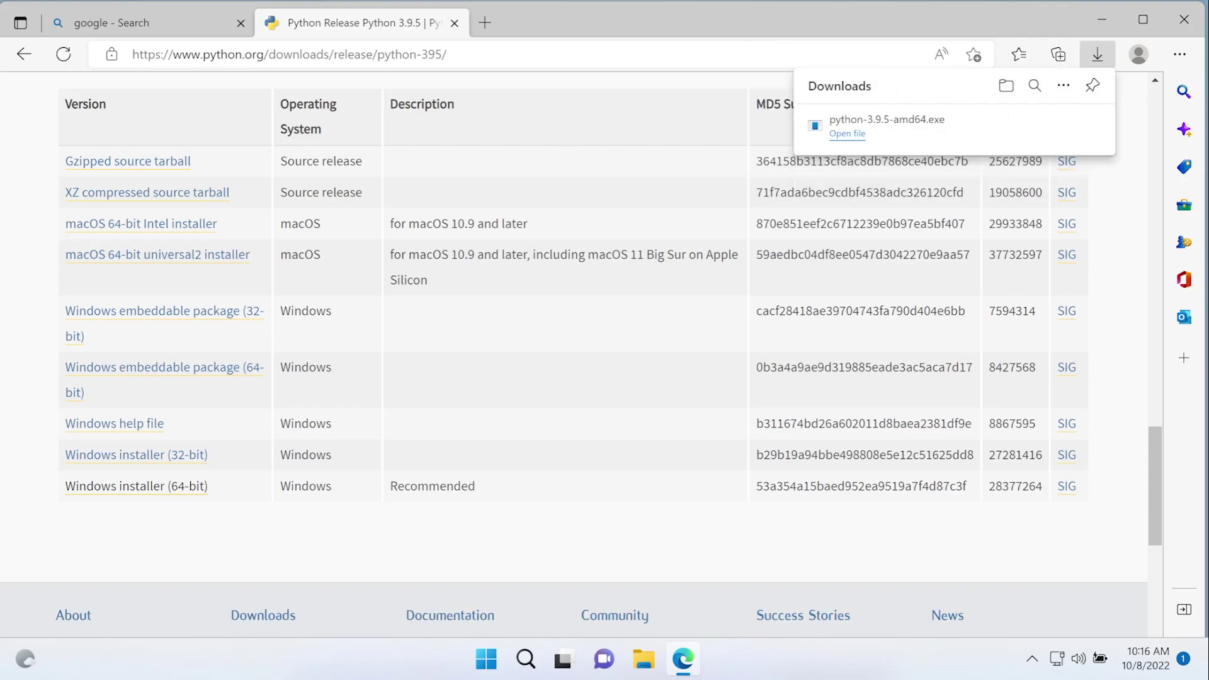
left_click(848, 134)
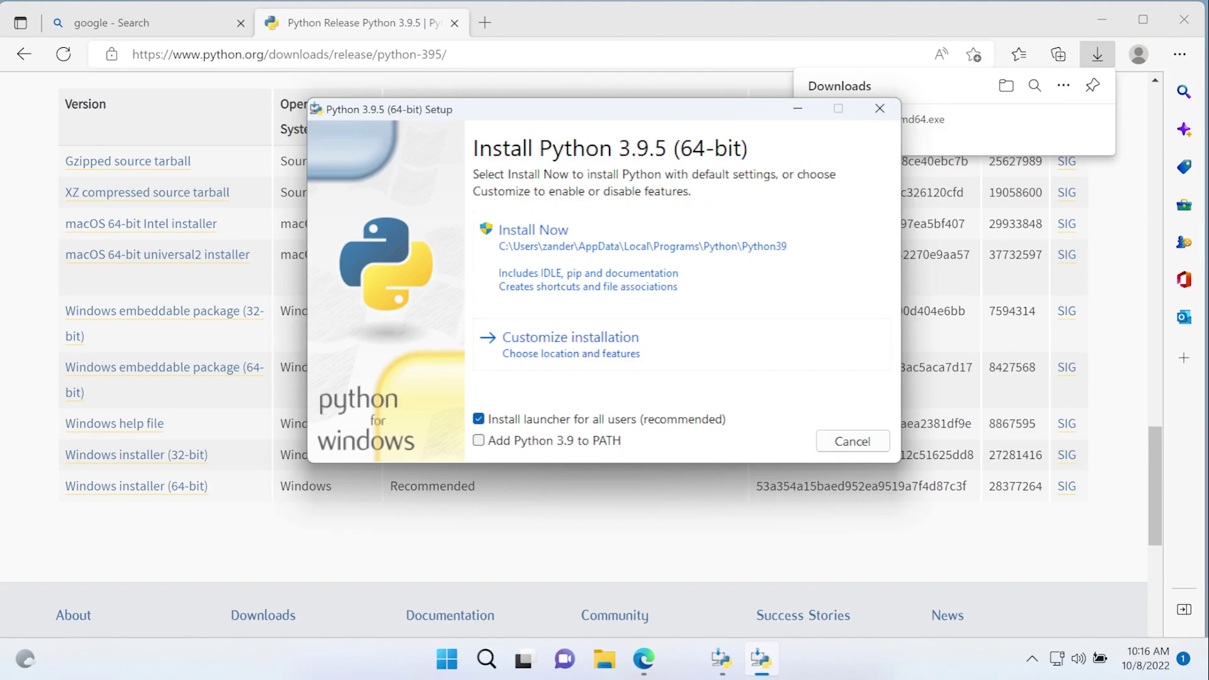
Enable 'Add Python 3.9 to PATH', choose Customize installation, and keep all optional features
left_click(479, 440)
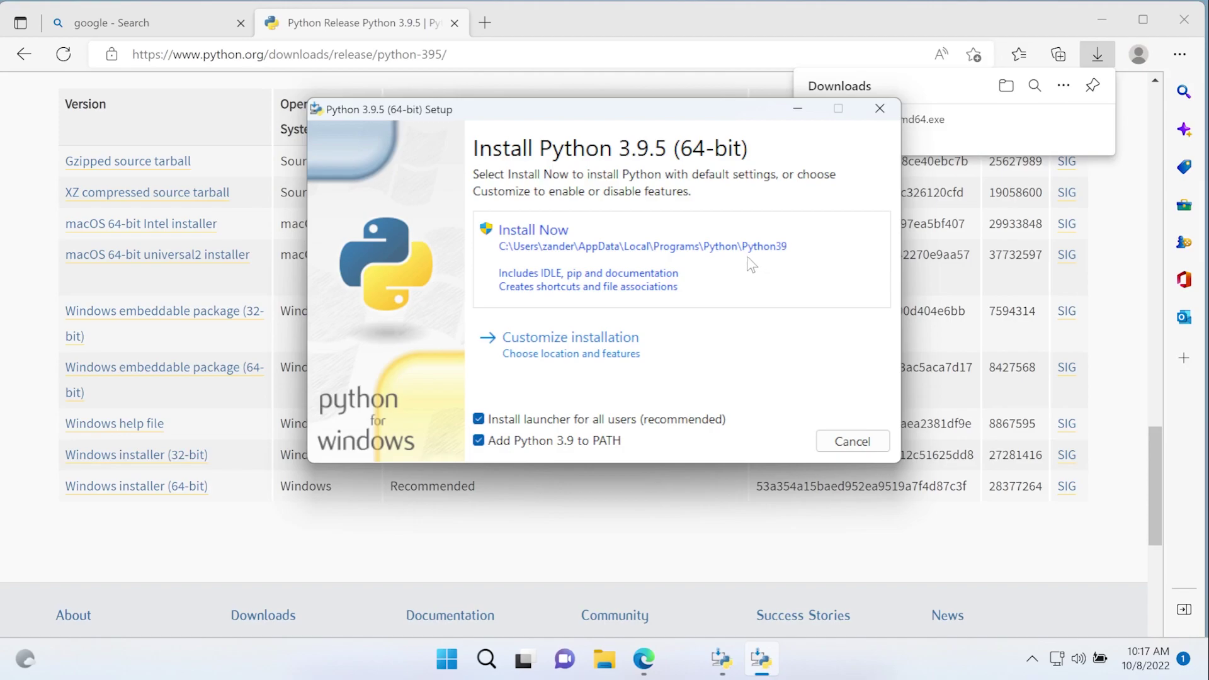
left_click(600, 351)
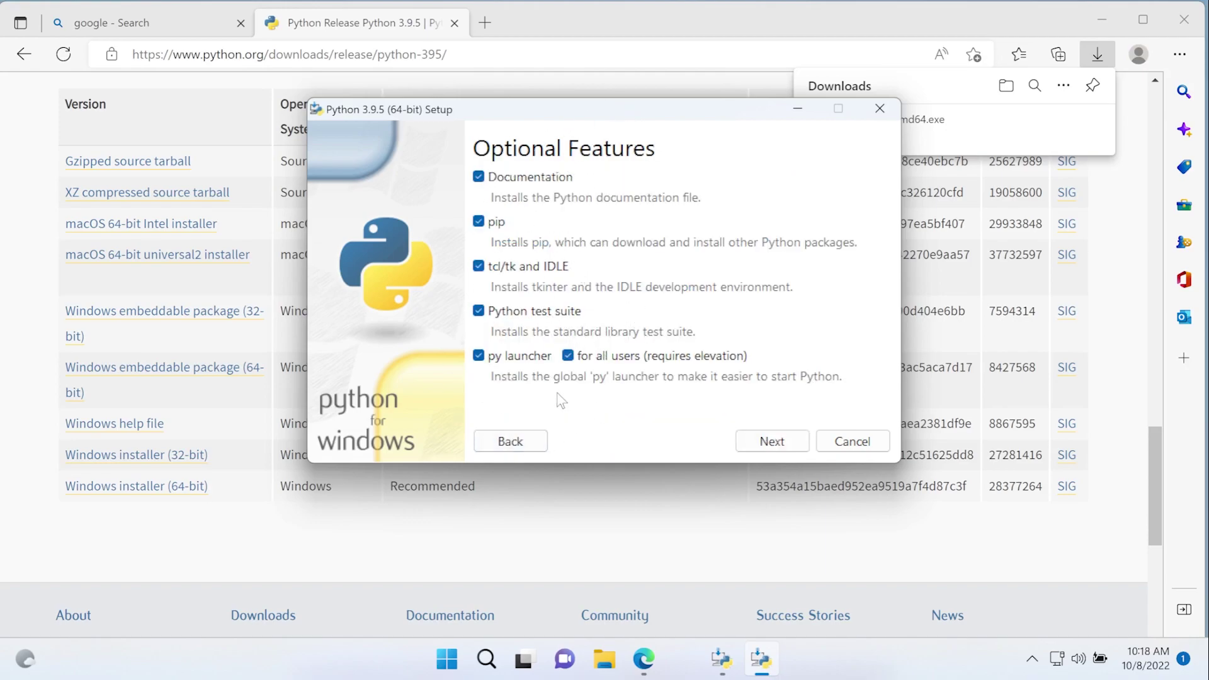
left_click(758, 453)
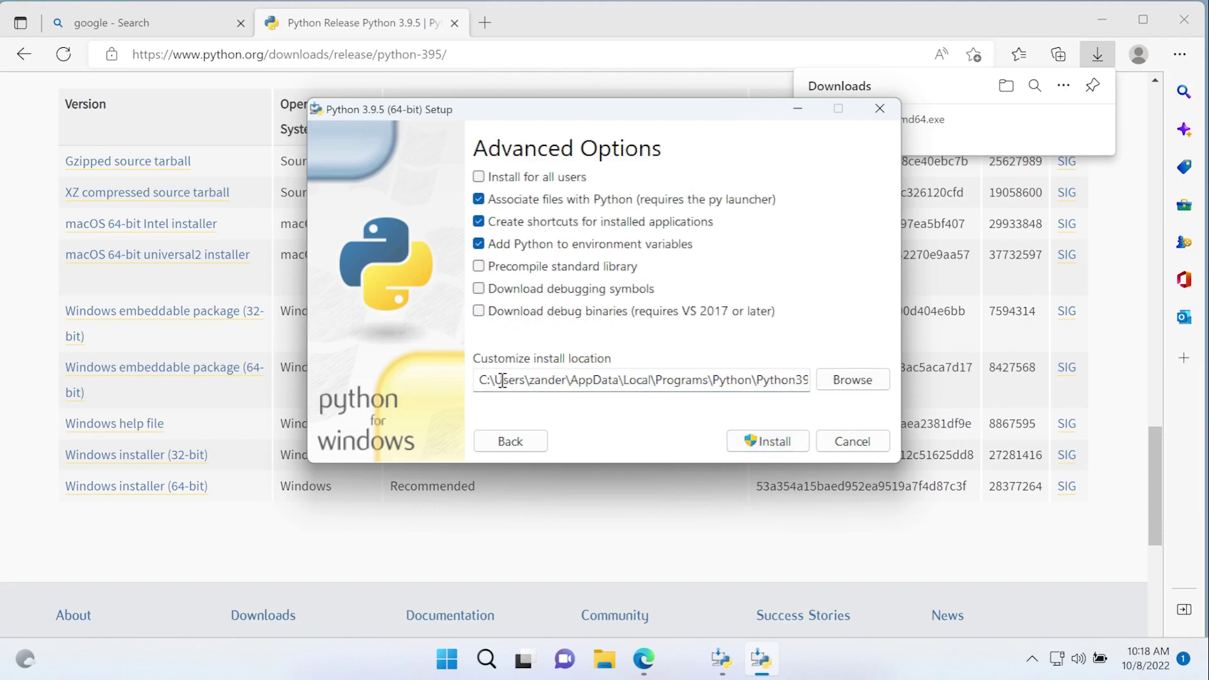
Shorten the install location to C:\Python39 and begin the installation
left_click_drag(503, 381, 753, 380)
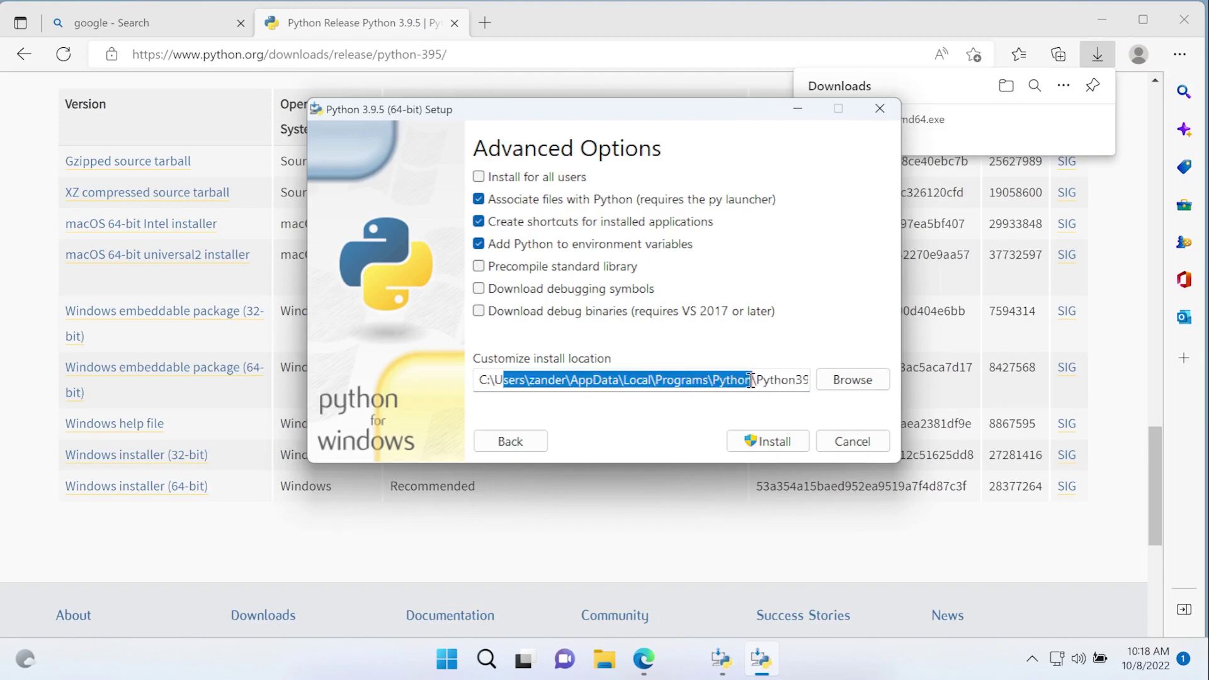
key("BackSpace")
key("BackSpace")
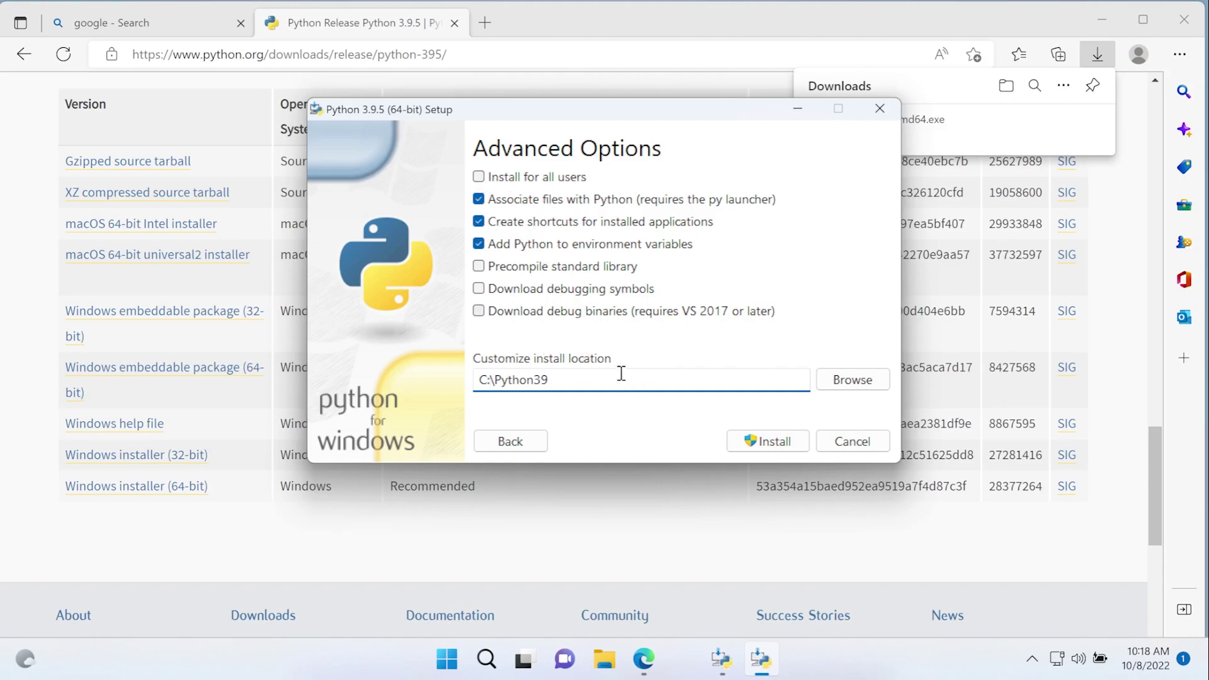
left_click(778, 448)
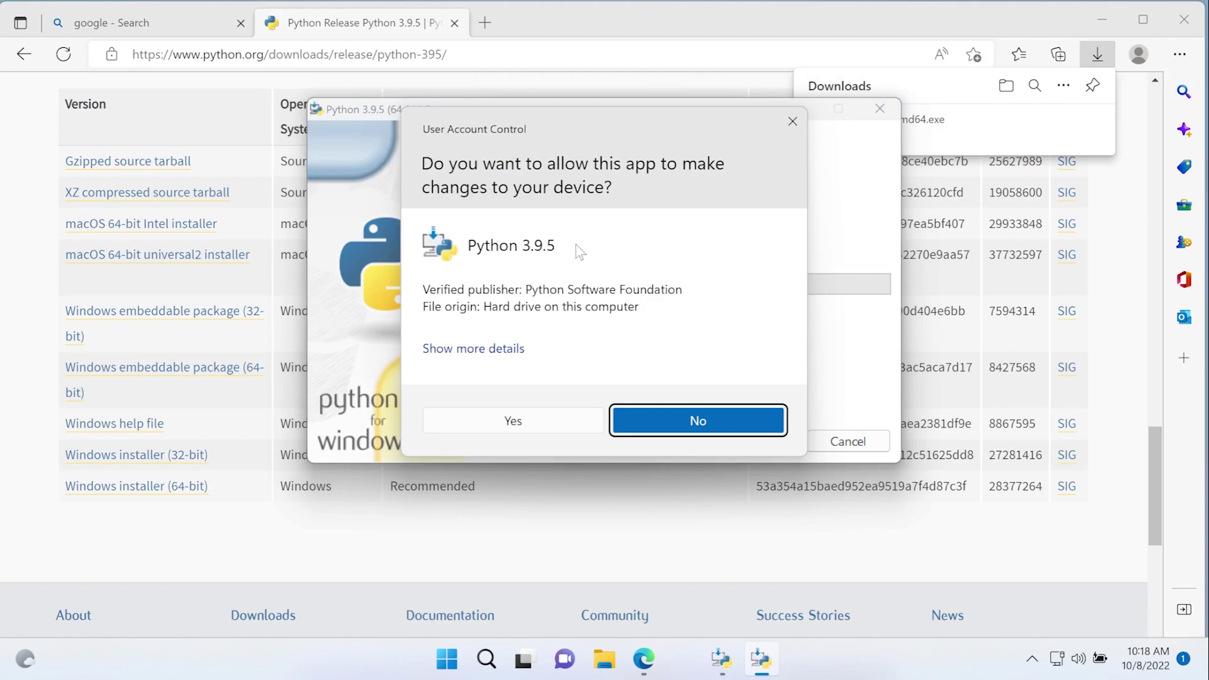
Approve the UAC prompt, close the successful setup window, and cancel the leftover second installer
left_click(536, 419)
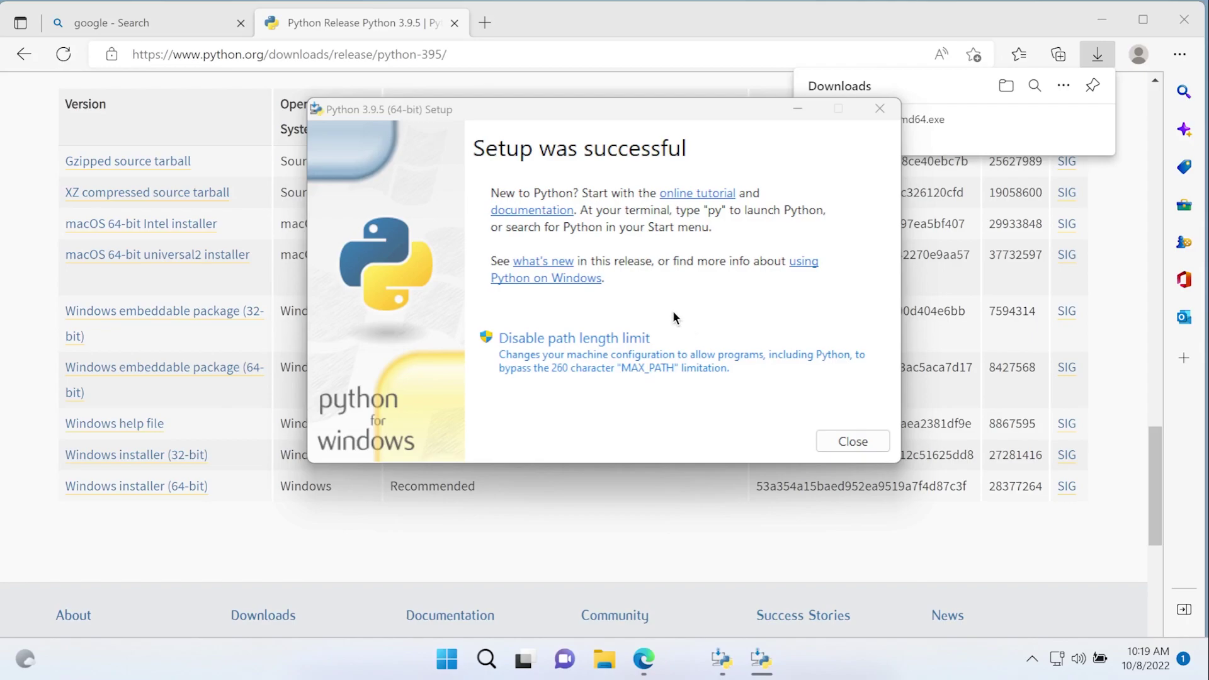
left_click(850, 441)
left_click(848, 444)
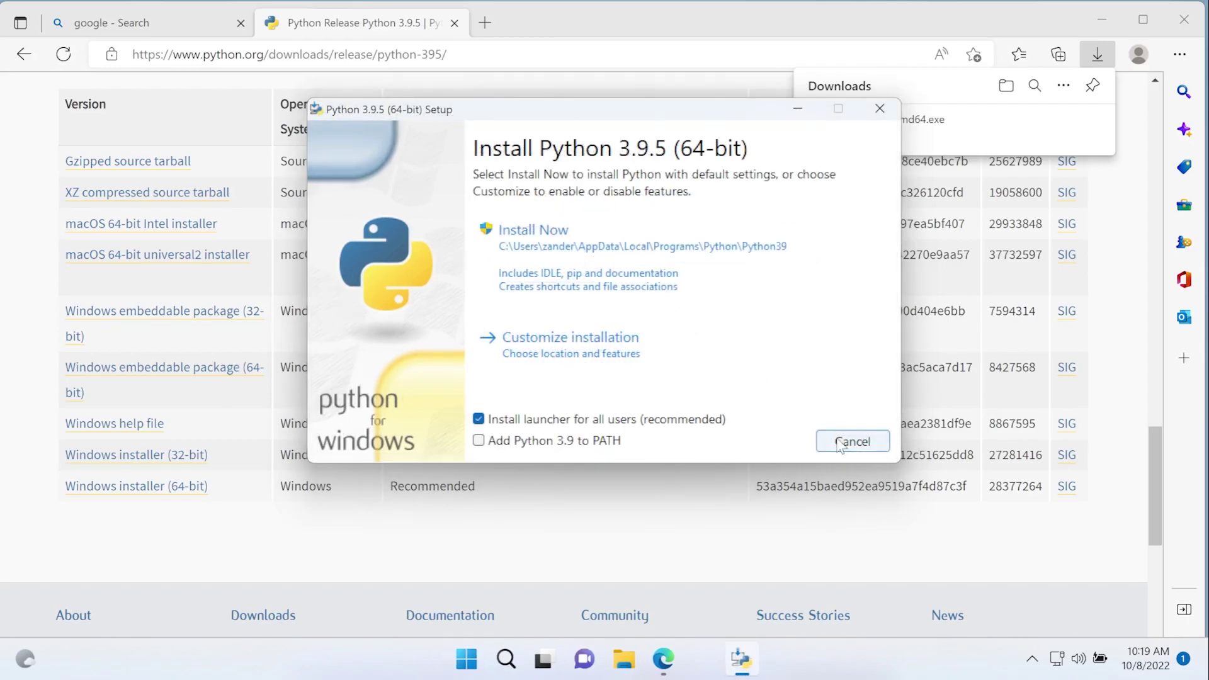
Confirm cancelling the installer, then open Stack Overflow from a 'stack' search and accept all cookies
left_click(600, 346)
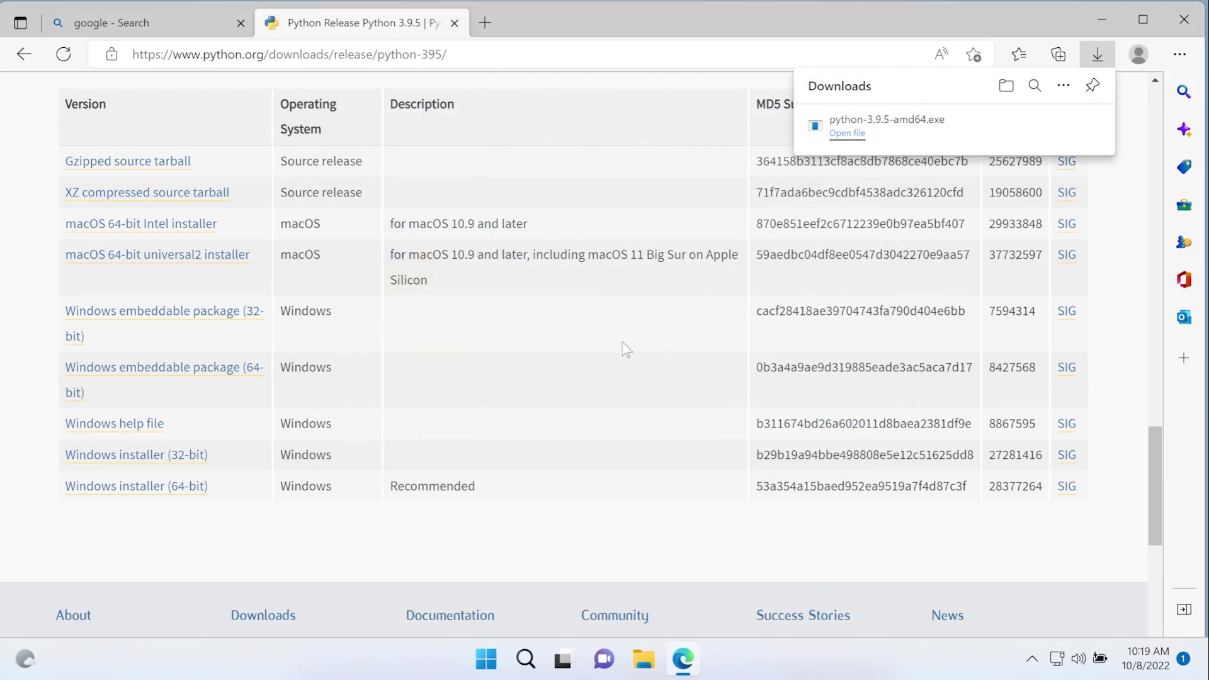
left_click(492, 60)
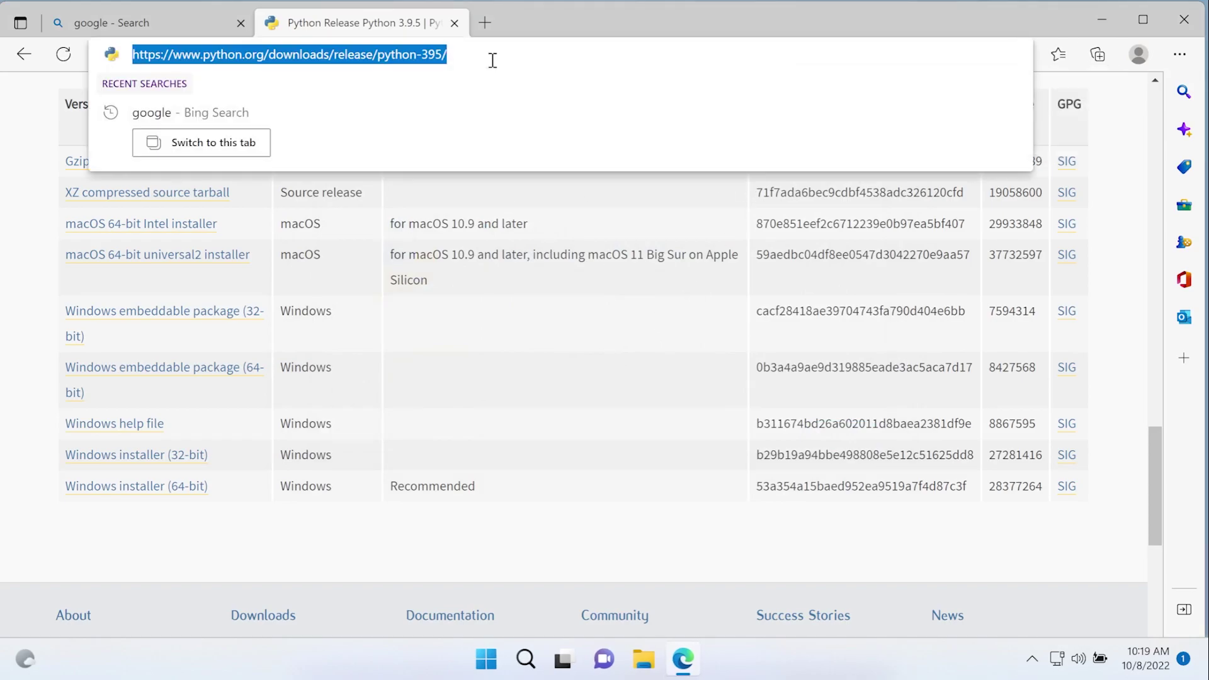
type("stack")
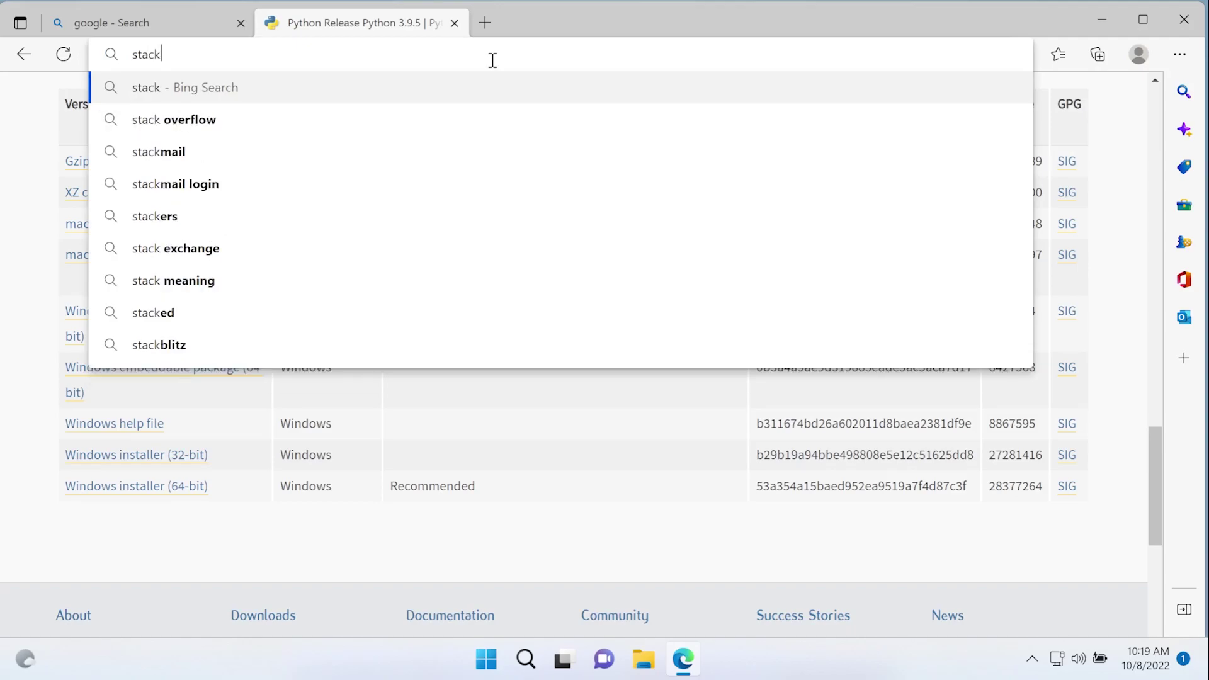
left_click(378, 120)
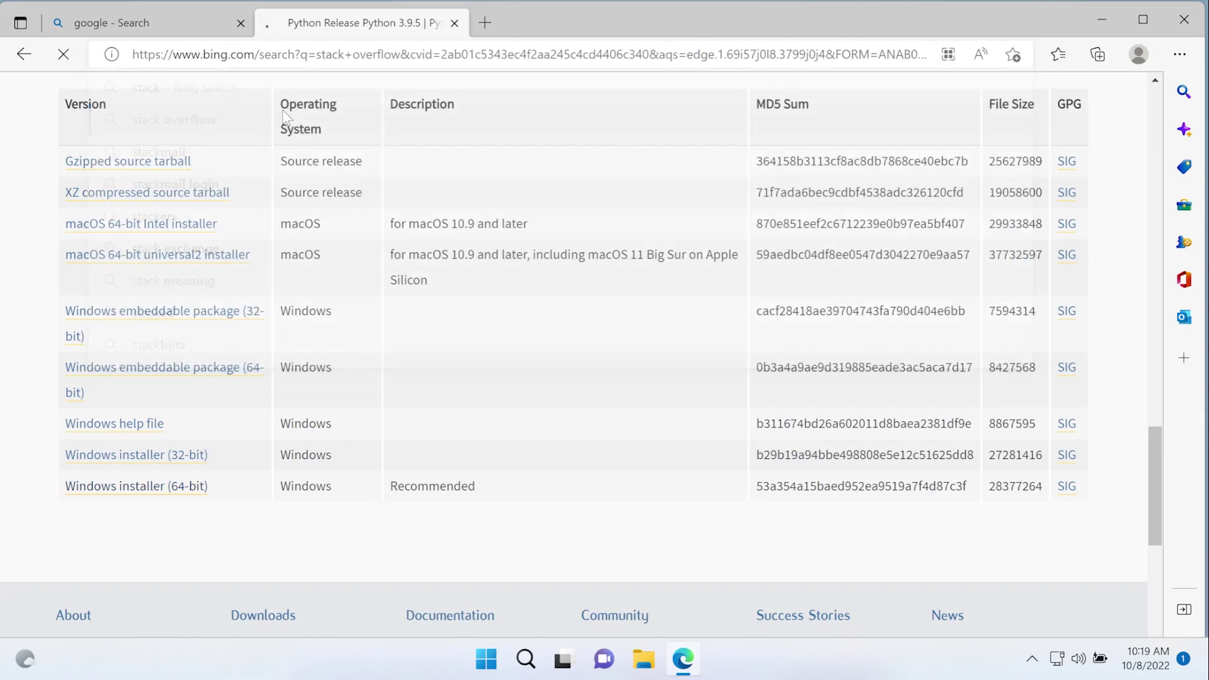
left_click(367, 239)
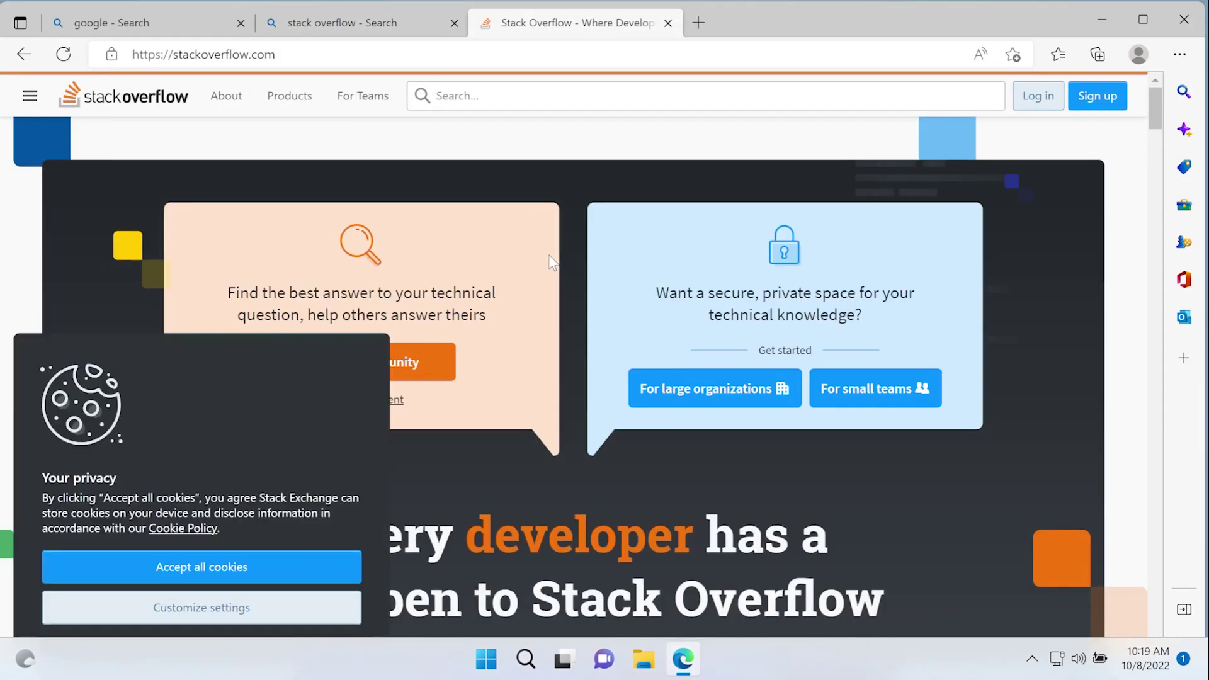
left_click(184, 566)
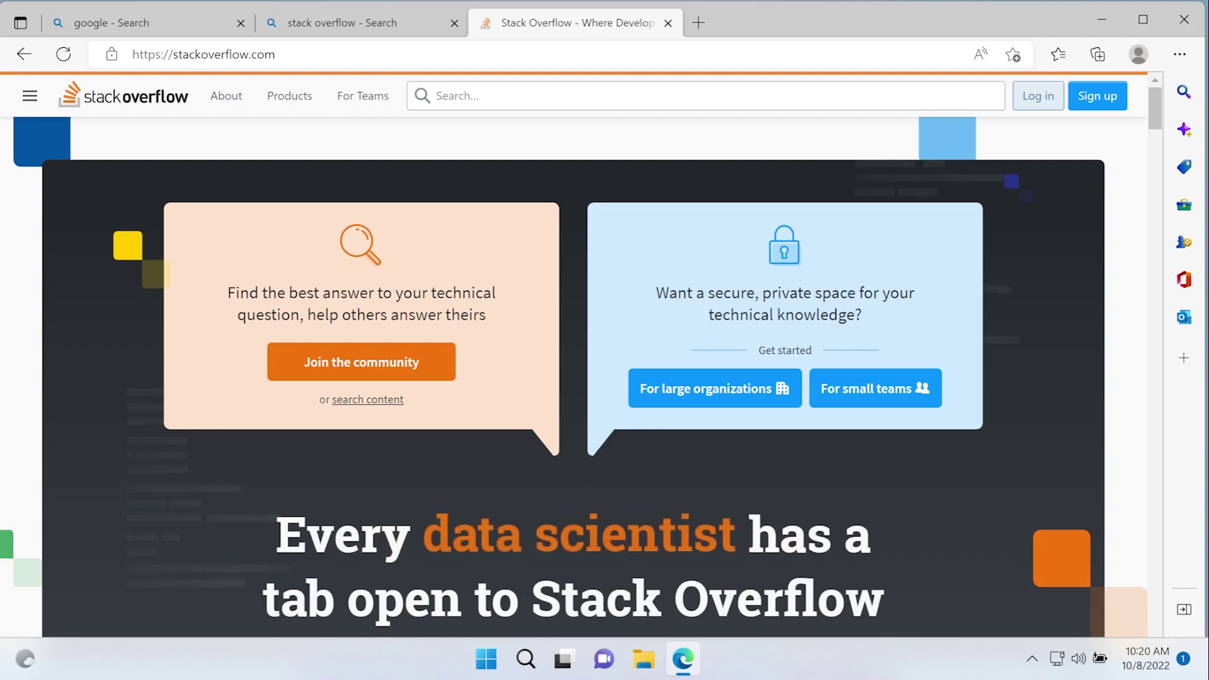
Launch Command Prompt via a Start search for 'com' and run py --version, getting Python 3.9.5
left_click(488, 659)
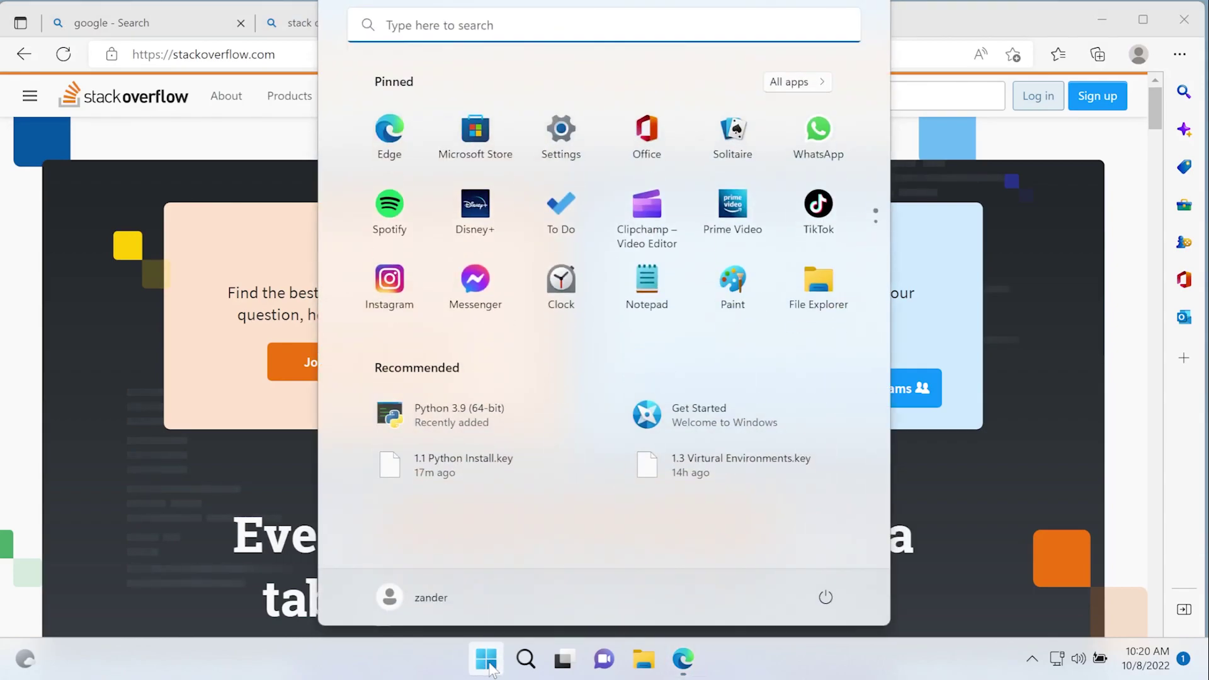
type("com")
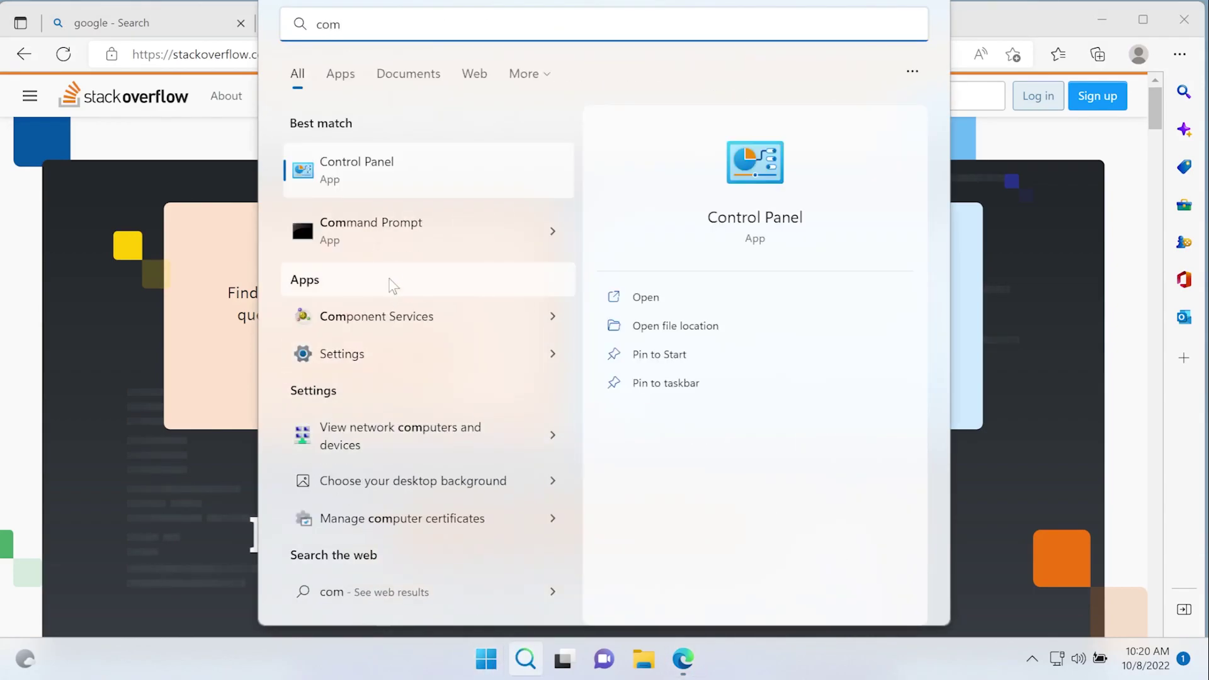
left_click(408, 245)
left_click(454, 199)
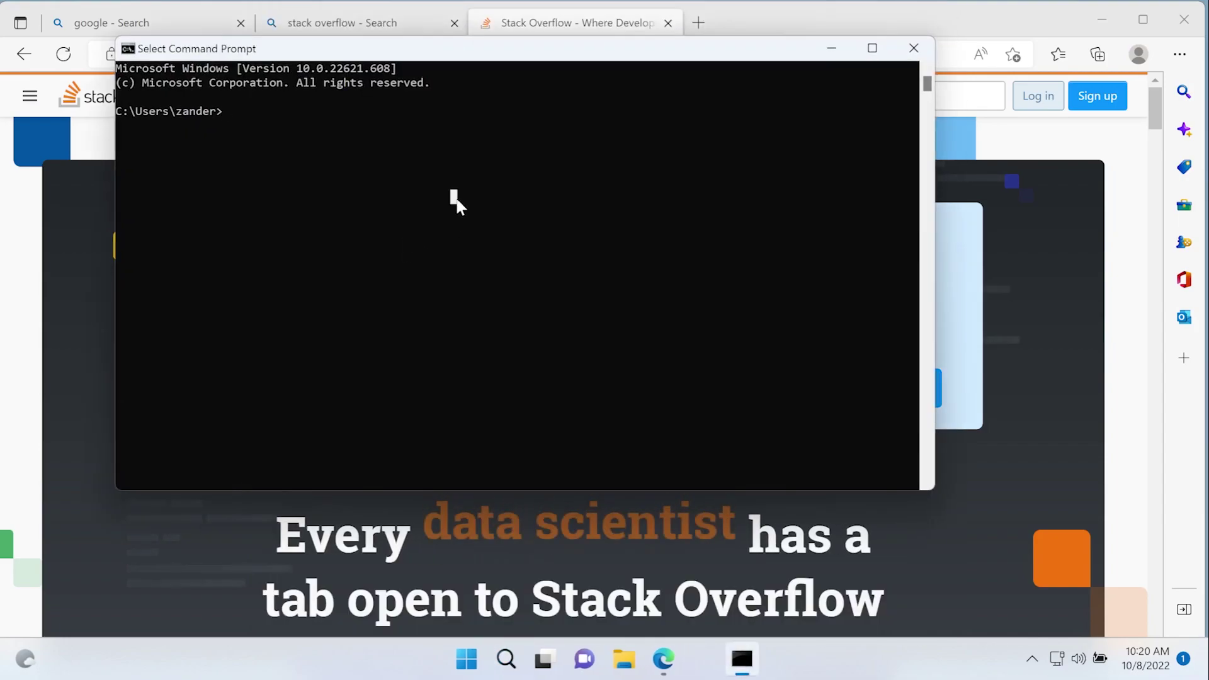
key("alt+Return")
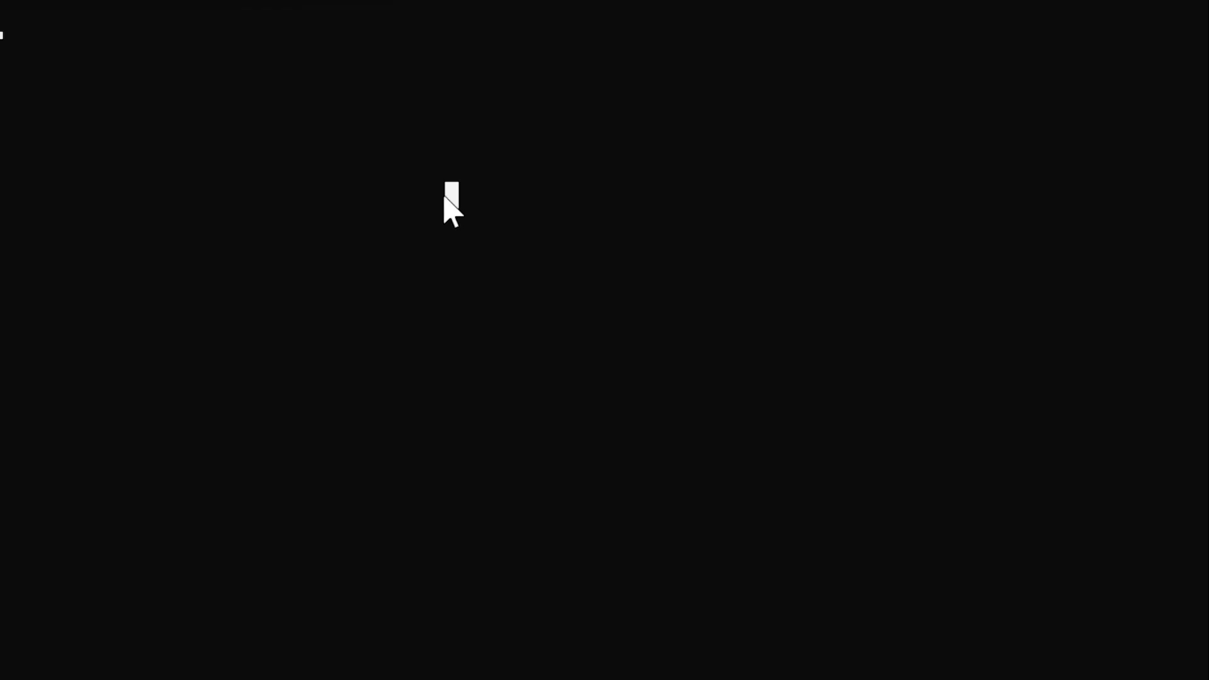
key("alt+Return")
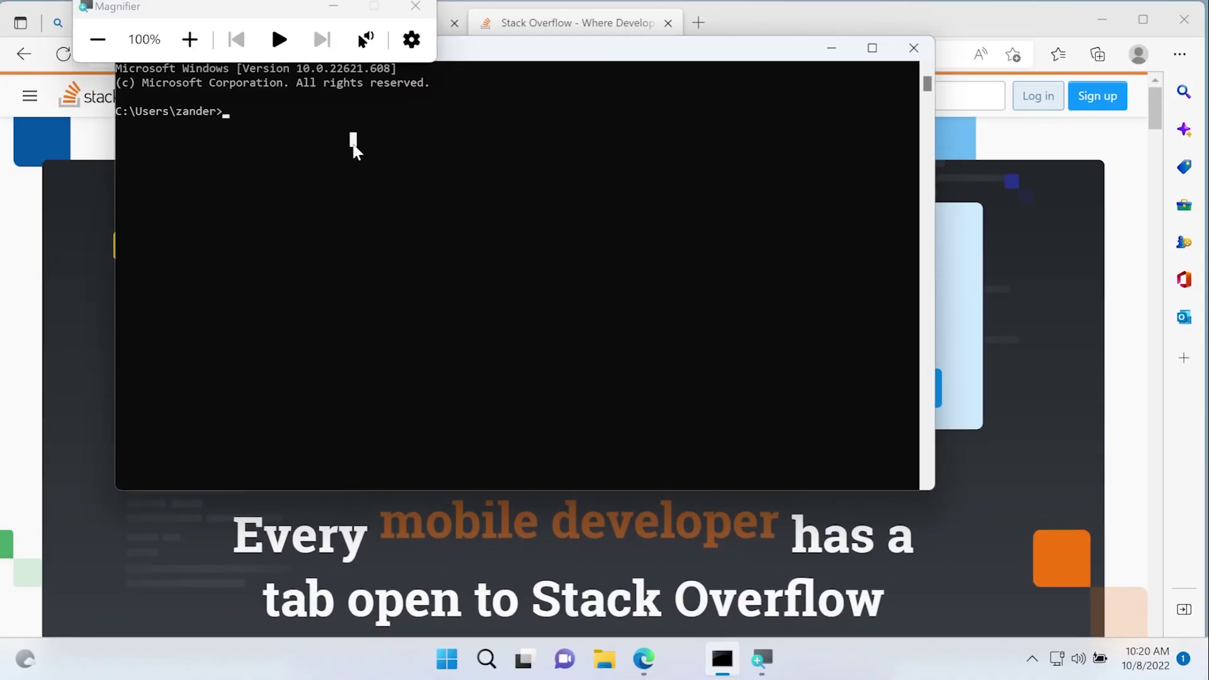
left_click(417, 7)
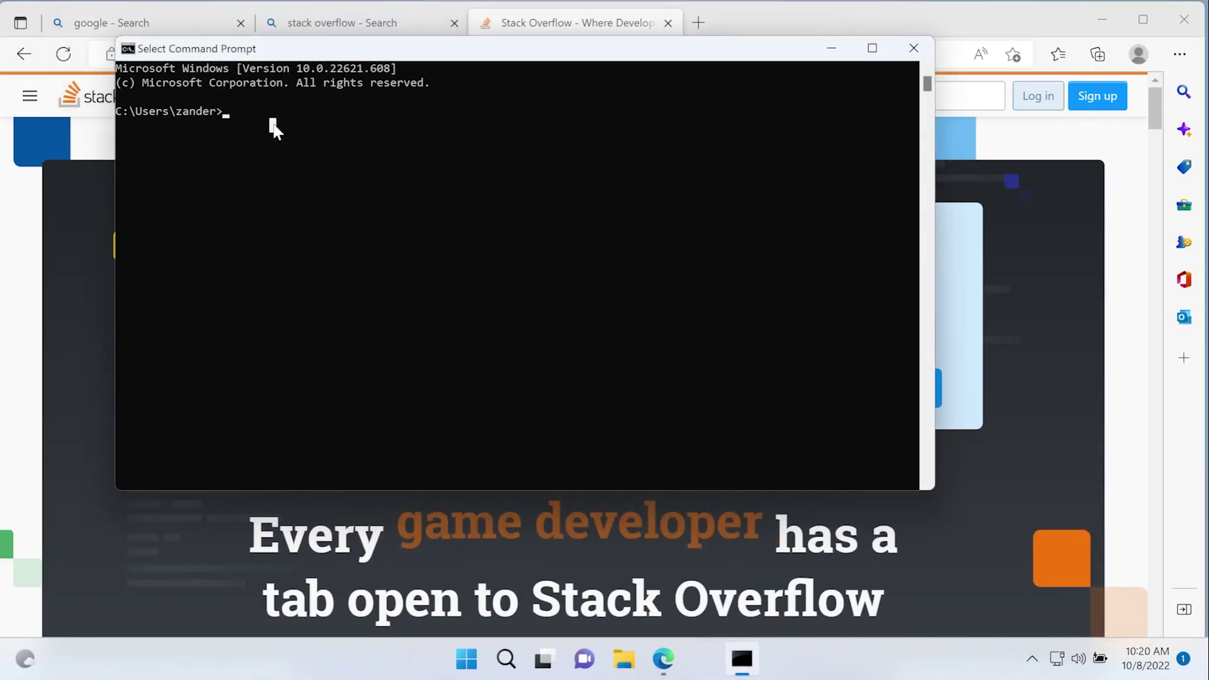
type("py")
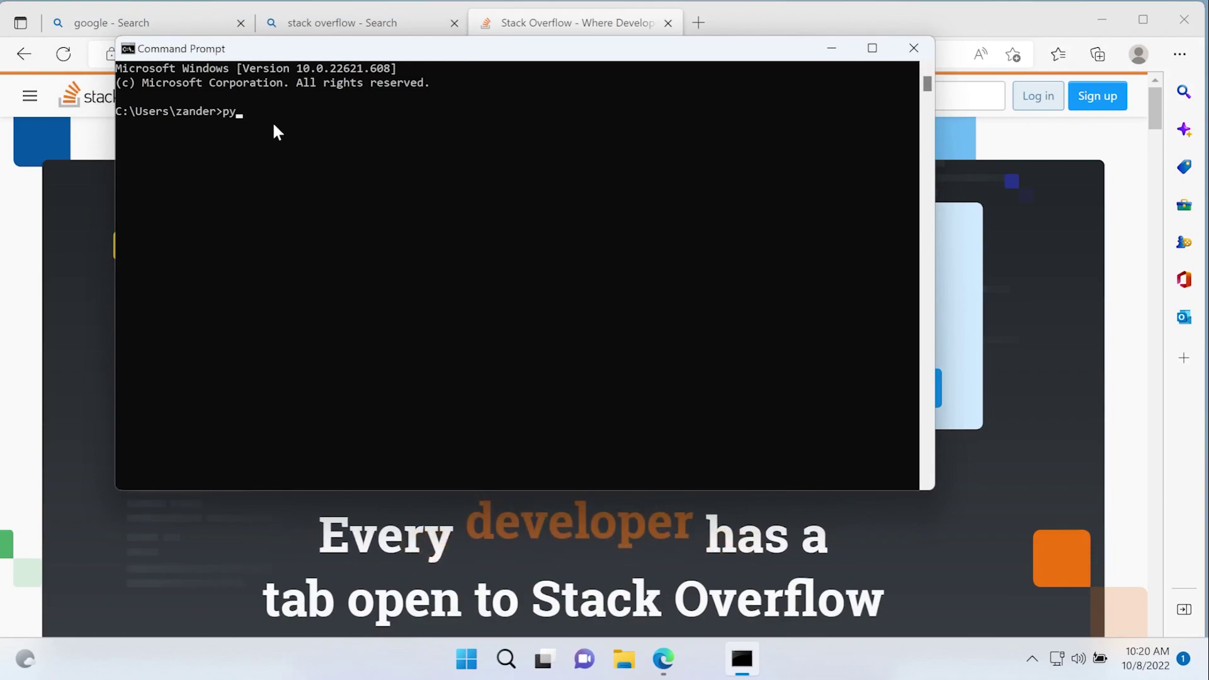
type(" --")
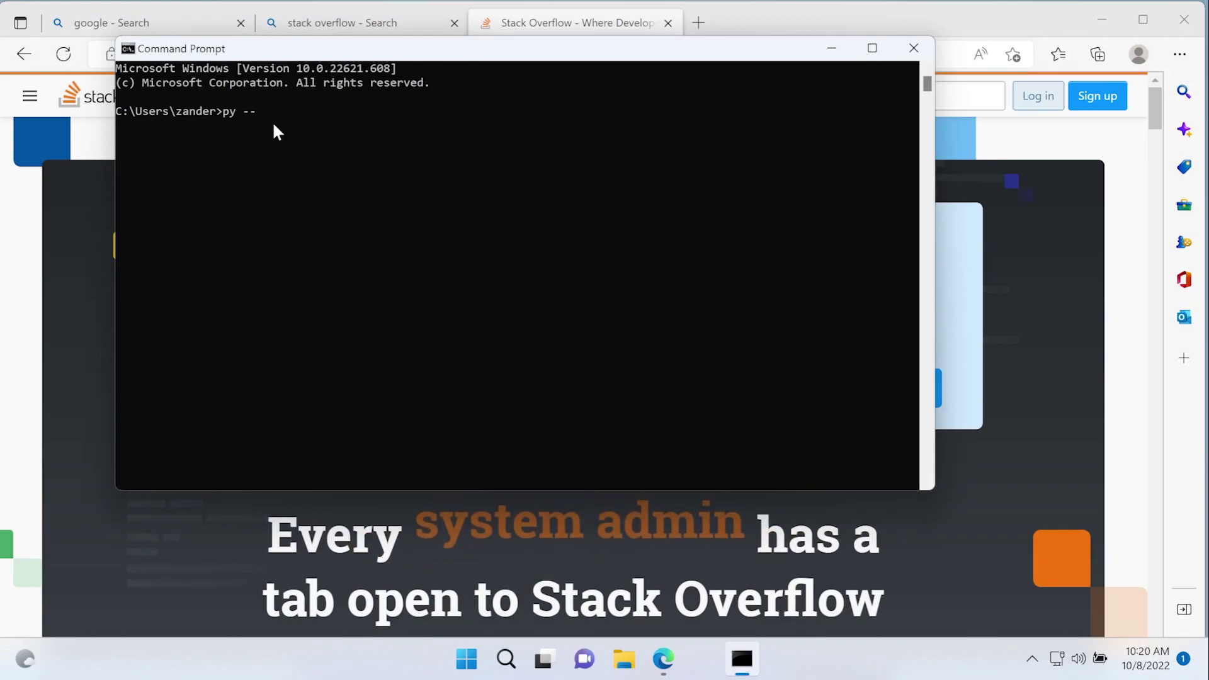
type("version")
key("Return")
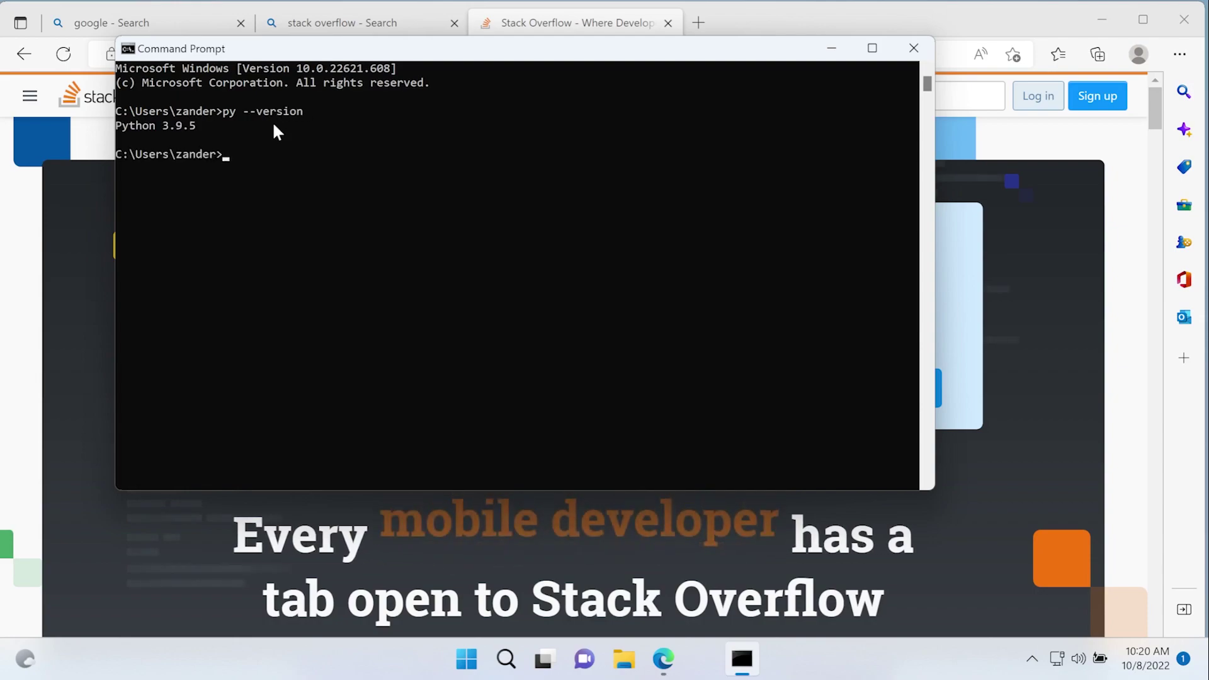